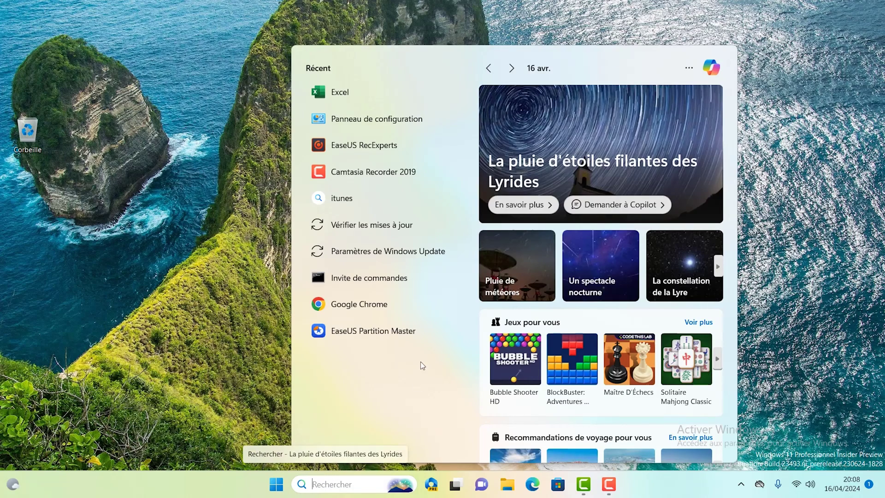
# Step: Review the available updates on the Windows Update settings page, including the Insider Preview entry, and minimise the window
pyautogui.click(376, 227)
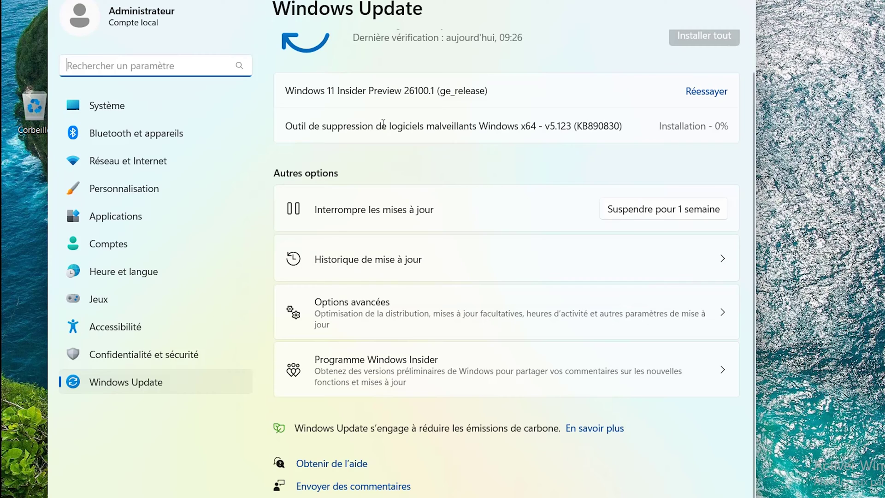
pyautogui.scroll(1, 387, 128)
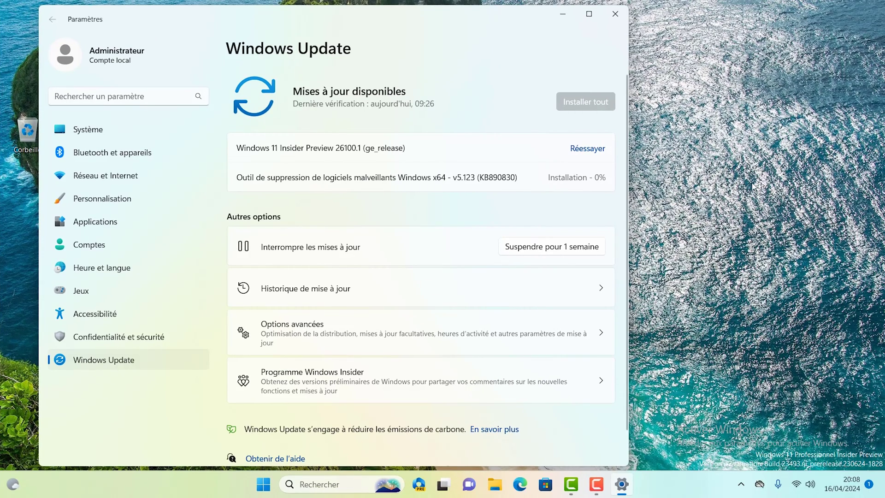
pyautogui.click(570, 17)
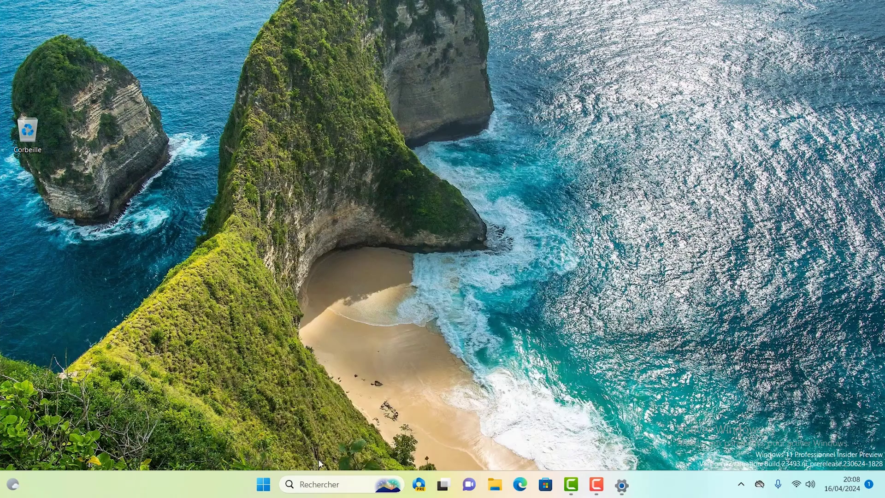
# Step: Launch Excel from the recent apps in Windows search
pyautogui.click(306, 484)
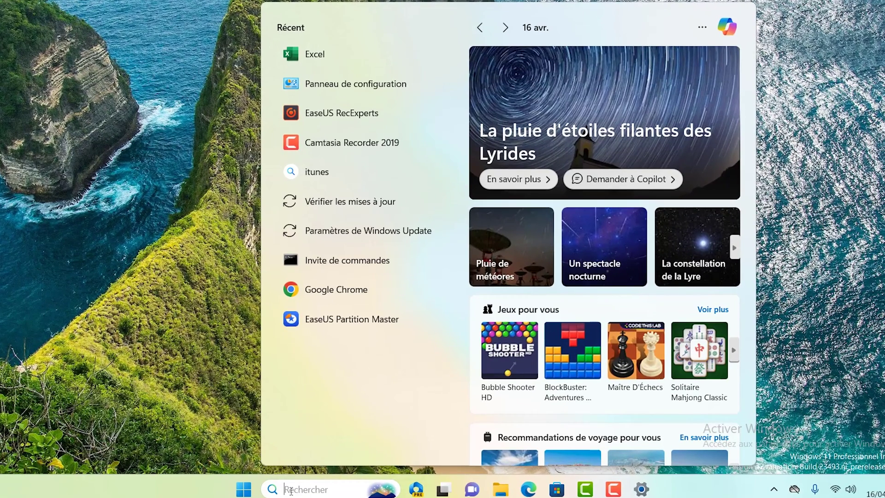
pyautogui.click(353, 54)
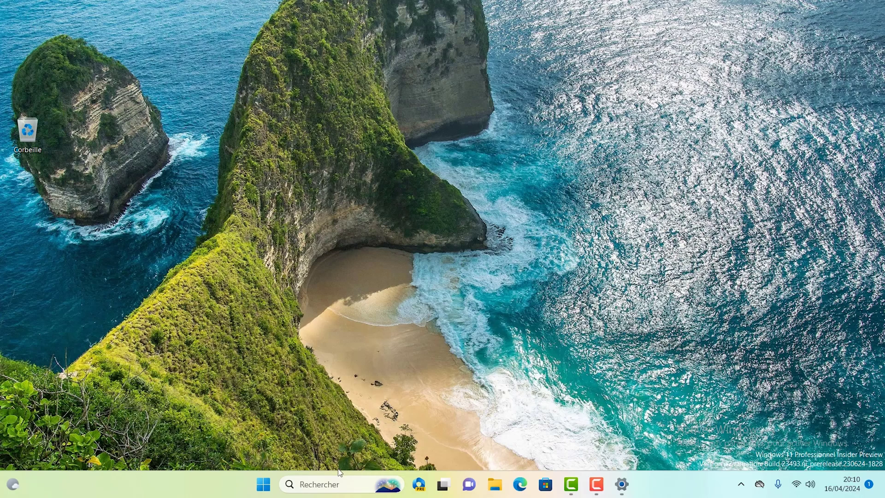
# Step: Find the Panneau de configuration and open its Programmes et fonctionnalités list of installed programs
pyautogui.click(337, 485)
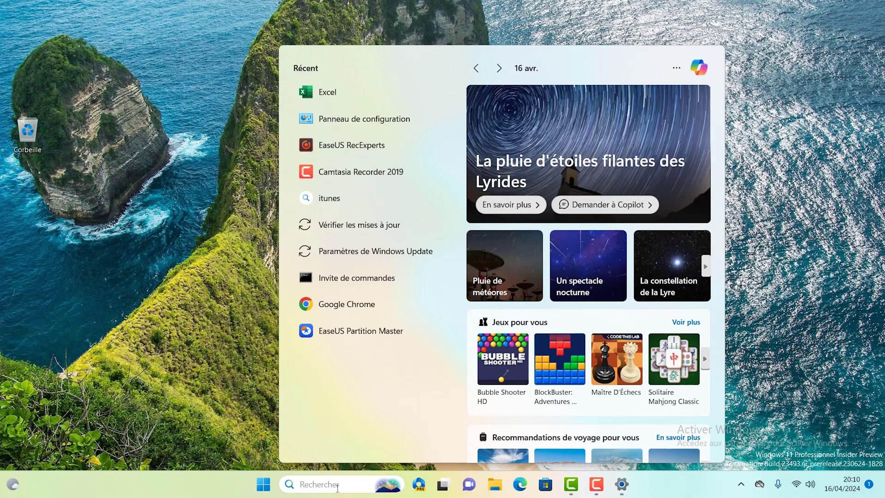
pyautogui.write('panneau')
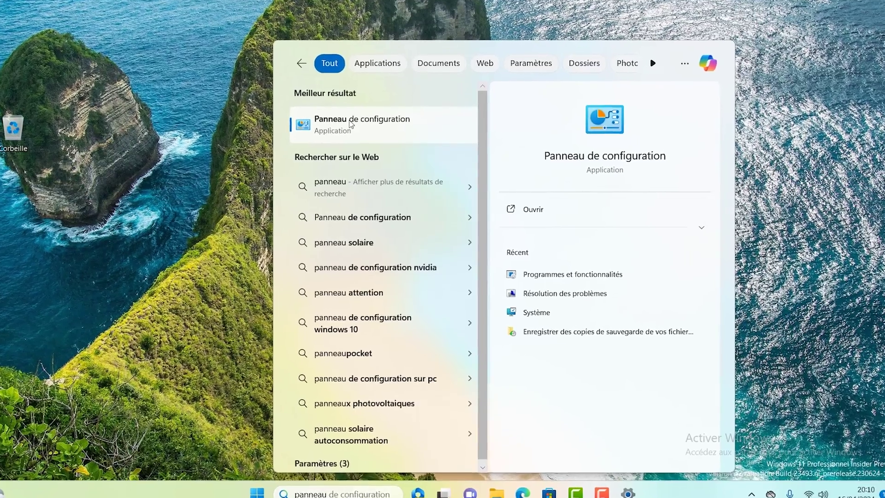
pyautogui.click(352, 123)
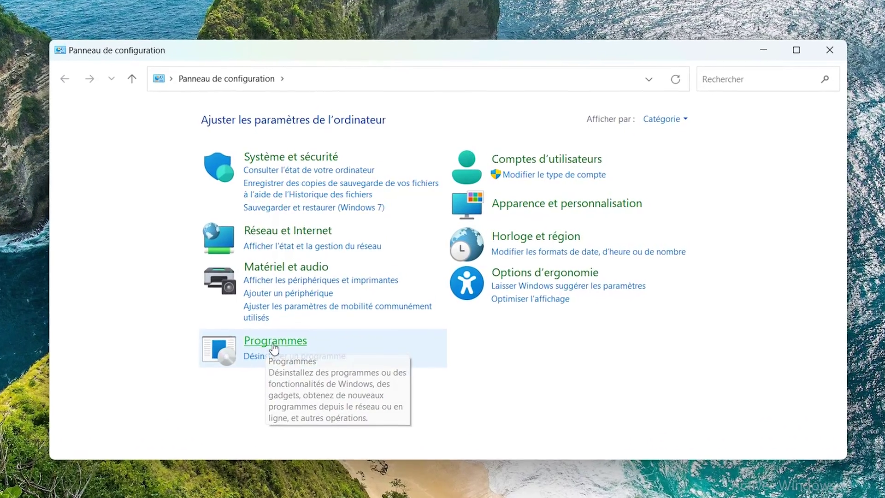
pyautogui.click(276, 335)
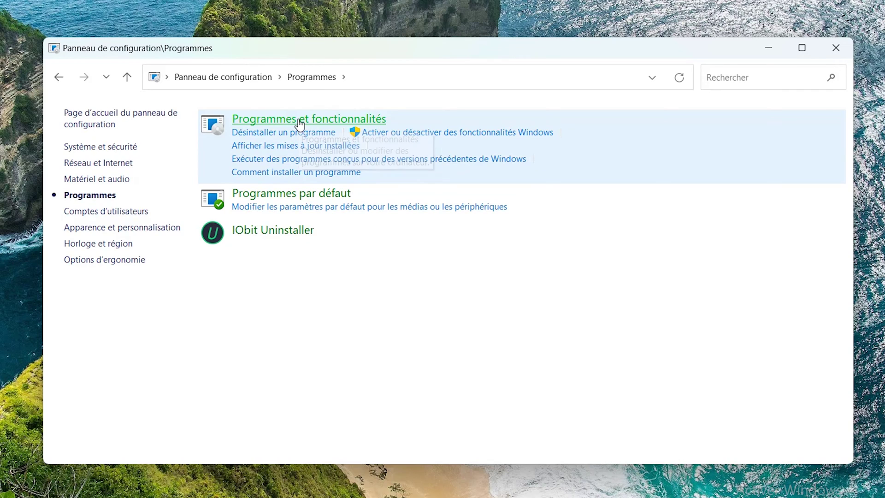
pyautogui.click(299, 121)
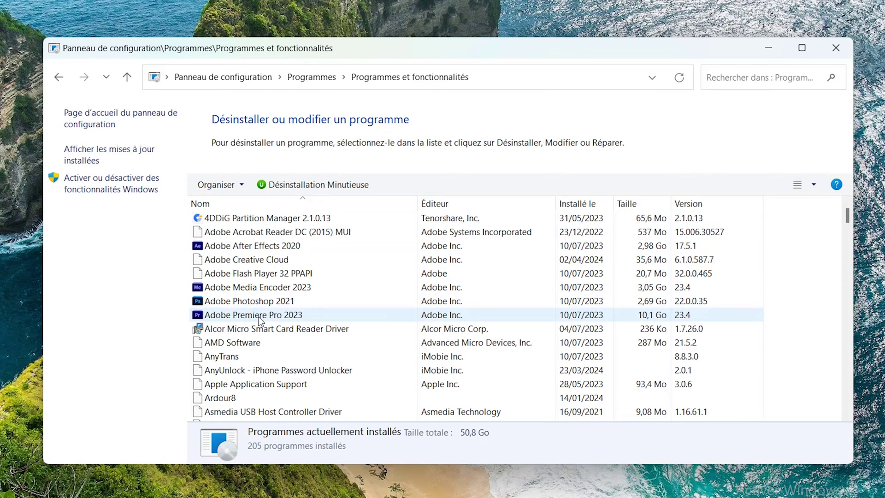
# Step: Start a modification of Microsoft Office Professionnel Plus 2019 - fr-fr and run the Réparation rapide option on it
pyautogui.scroll(-3, 294, 321)
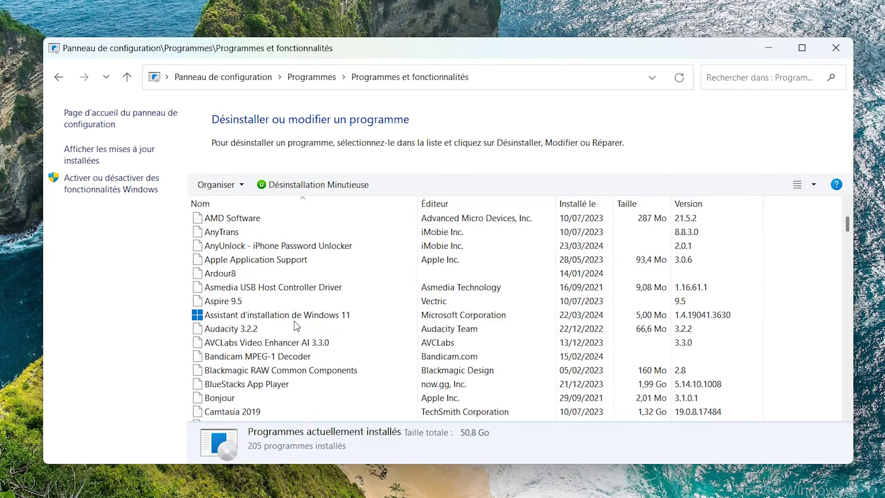
pyautogui.scroll(-3, 295, 325)
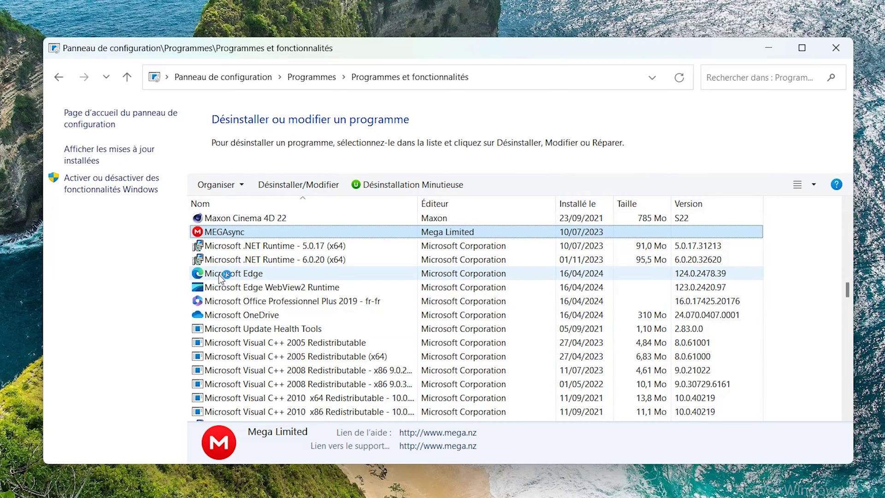
pyautogui.scroll(-2, 284, 302)
pyautogui.scroll(-3, 284, 305)
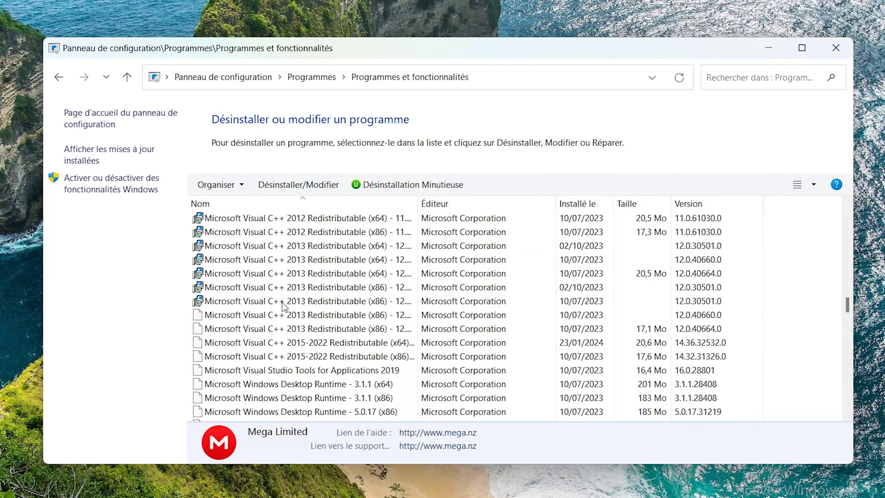
pyautogui.scroll(3, 279, 277)
pyautogui.click(274, 232)
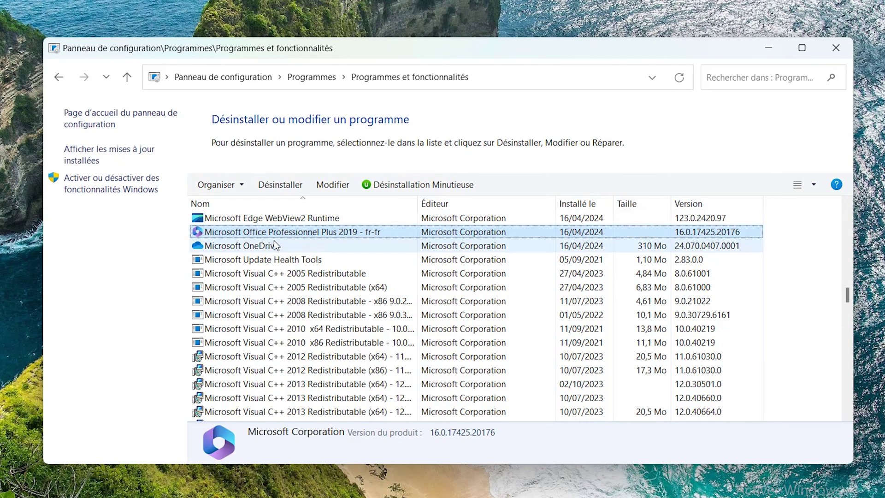
pyautogui.doubleClick(288, 233)
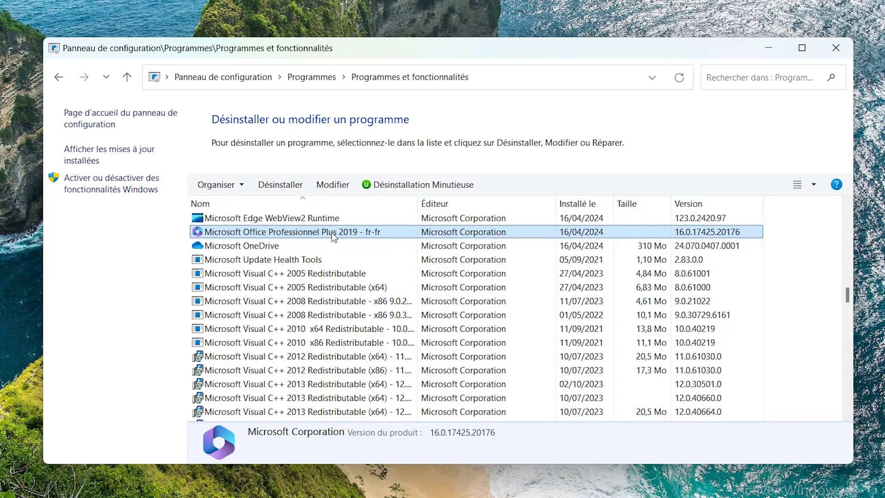
pyautogui.click(318, 183)
pyautogui.click(243, 197)
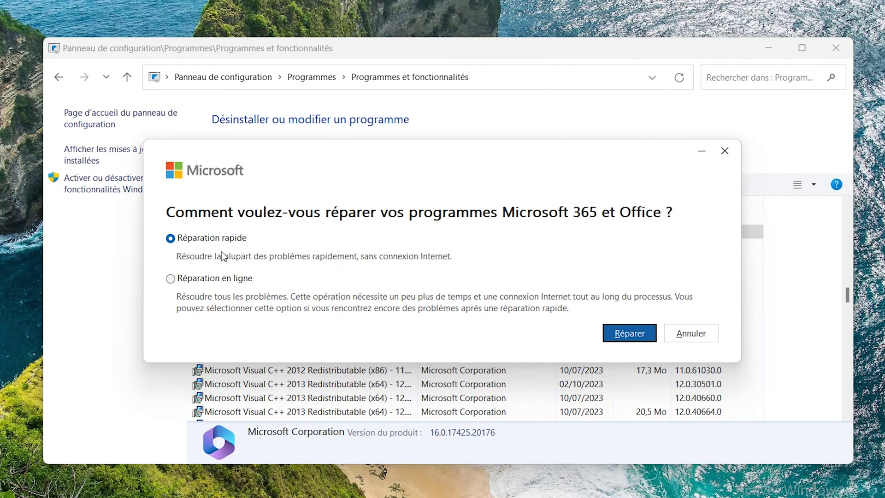
pyautogui.click(622, 336)
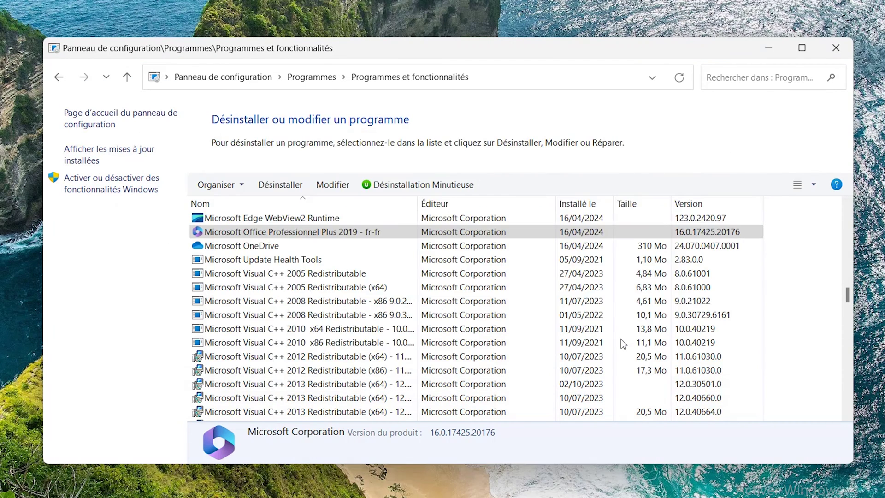
pyautogui.click(562, 331)
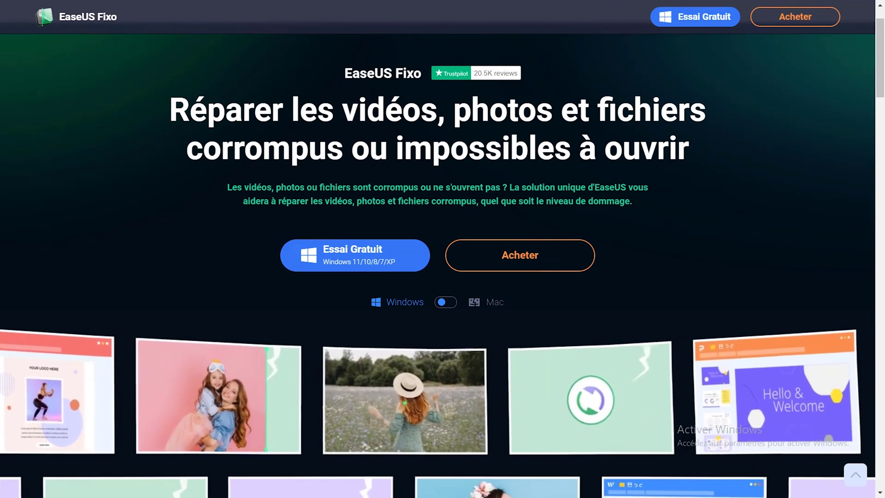
# Step: Look through the EaseUS Fixo page, get the free trial for Windows, and start the installed program
pyautogui.moveTo(881, 50); pyautogui.dragTo(883, 246)
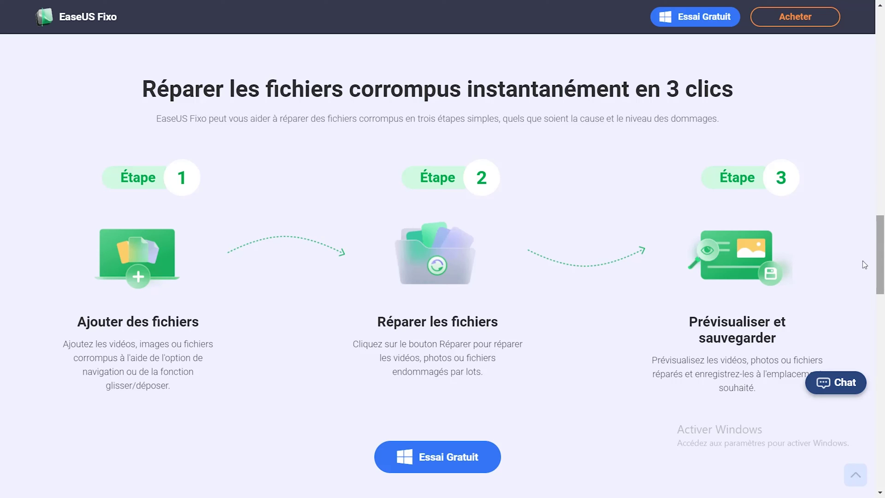
pyautogui.scroll(-10, 864, 264)
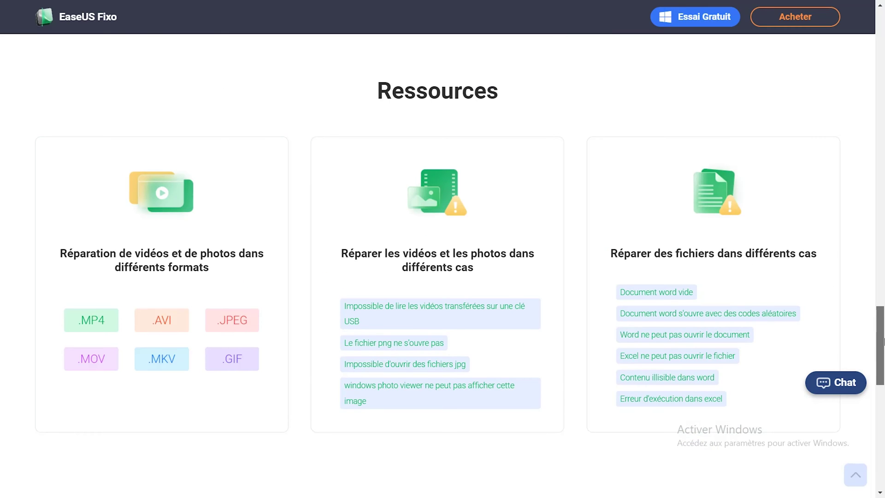
pyautogui.moveTo(884, 341); pyautogui.dragTo(837, 53)
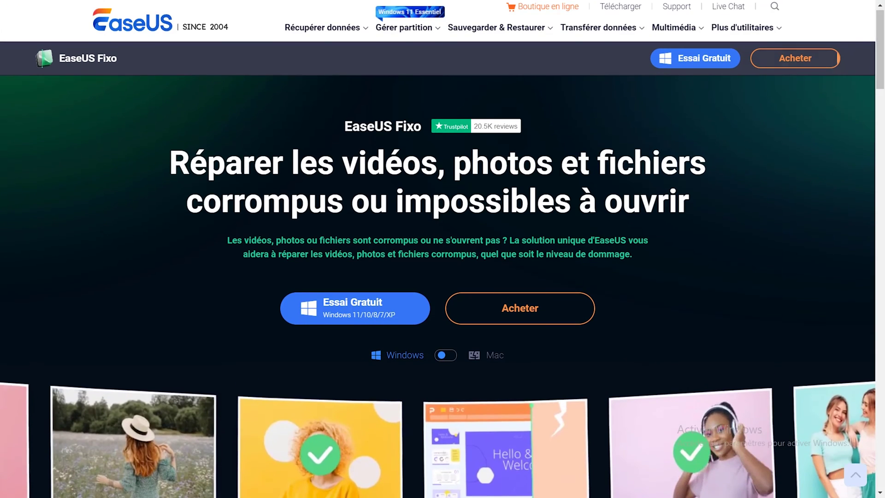
pyautogui.click(356, 318)
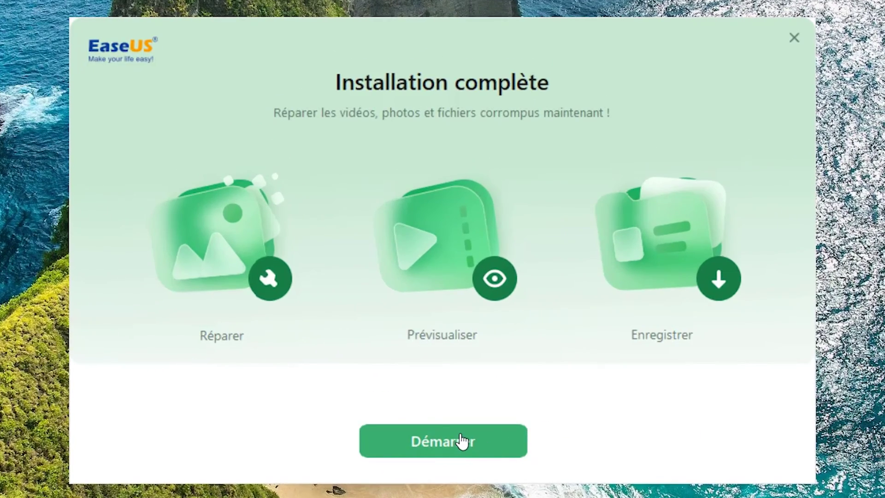
pyautogui.click(462, 441)
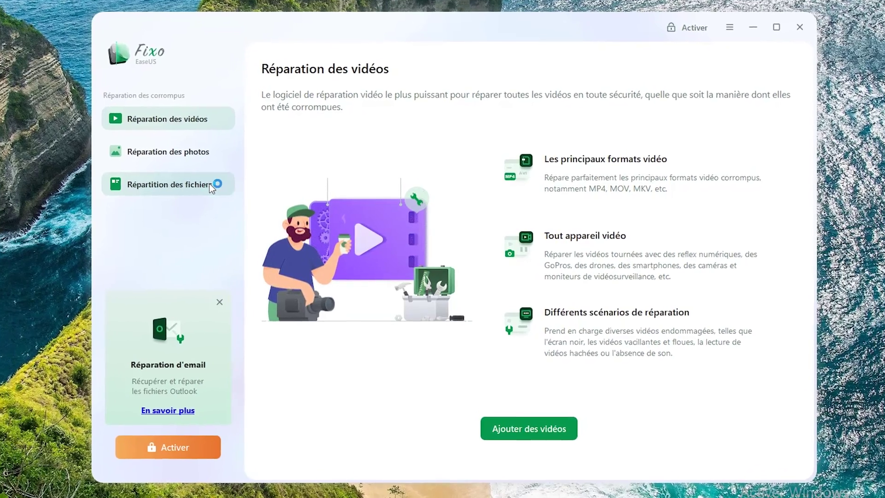
# Step: Add the three Word documents and the Excel workbook from the Downloads folder to the file repair and repair them all
pyautogui.click(206, 183)
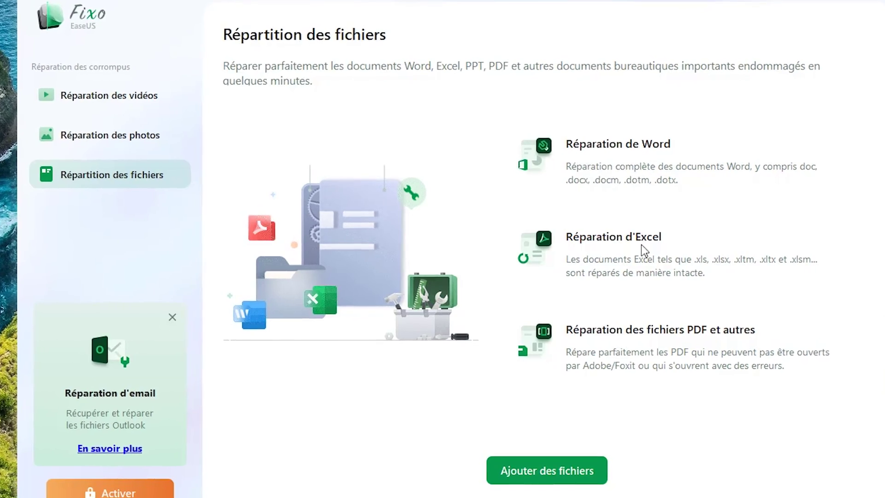
pyautogui.click(579, 482)
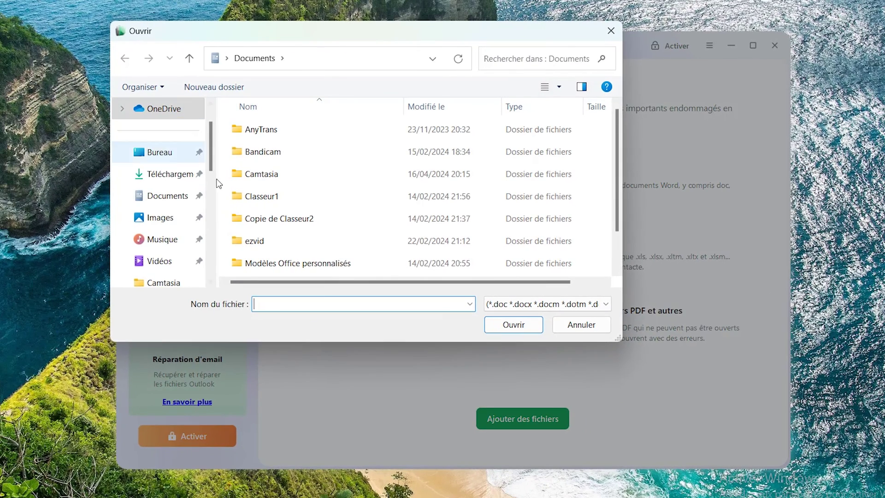
pyautogui.scroll(-1, 620, 185)
pyautogui.click(170, 174)
pyautogui.moveTo(298, 251); pyautogui.dragTo(268, 137)
pyautogui.click(510, 323)
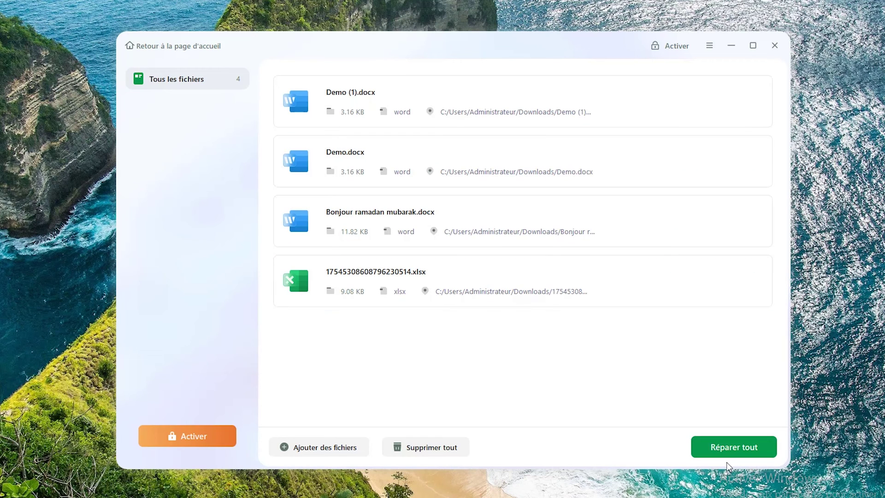
pyautogui.click(741, 446)
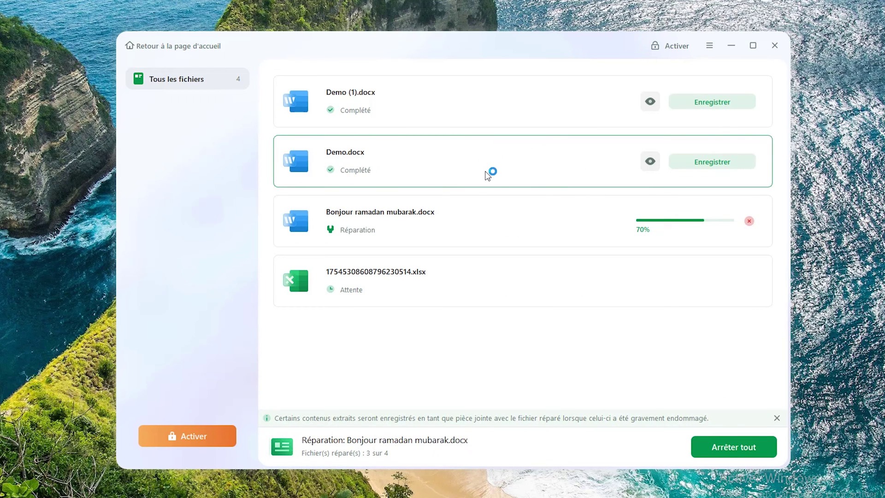
# Step: Preview the repaired Demo.docx and save all the repaired files
pyautogui.click(650, 160)
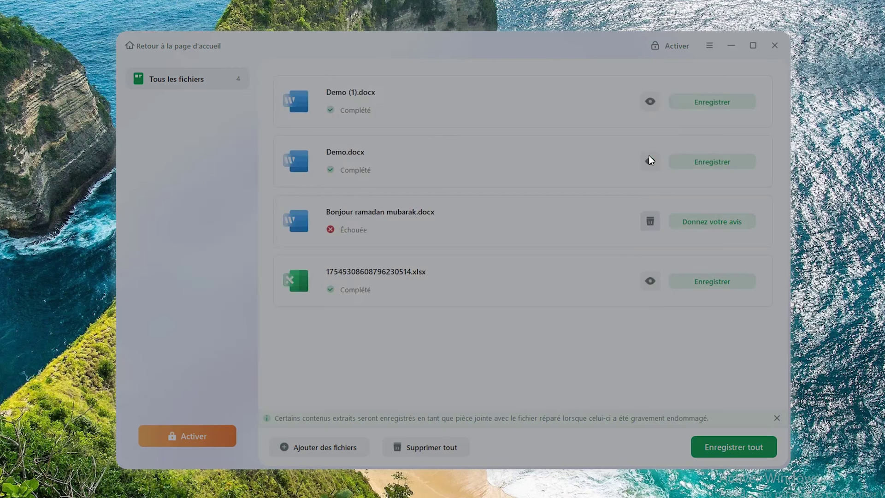
pyautogui.click(701, 94)
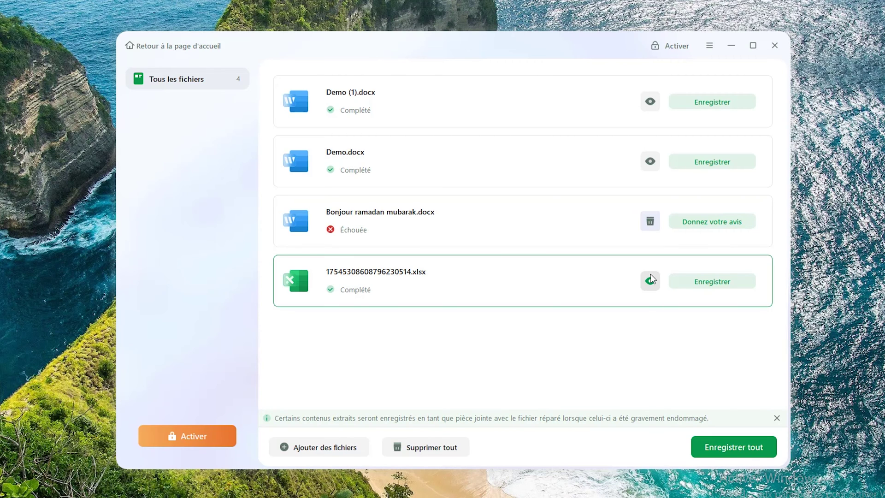
pyautogui.click(712, 449)
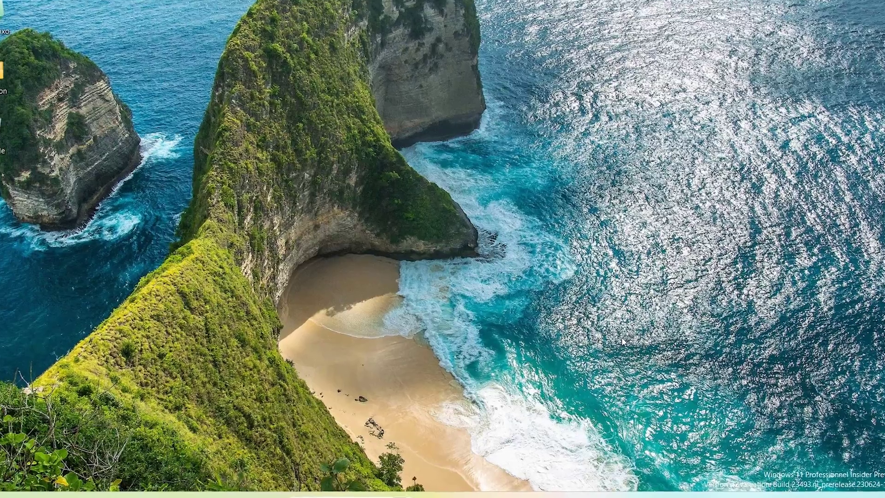
# Step: Open Excel's options, go to the Compléments settings and bring up the list of Compléments COM for management
pyautogui.press('super+s')
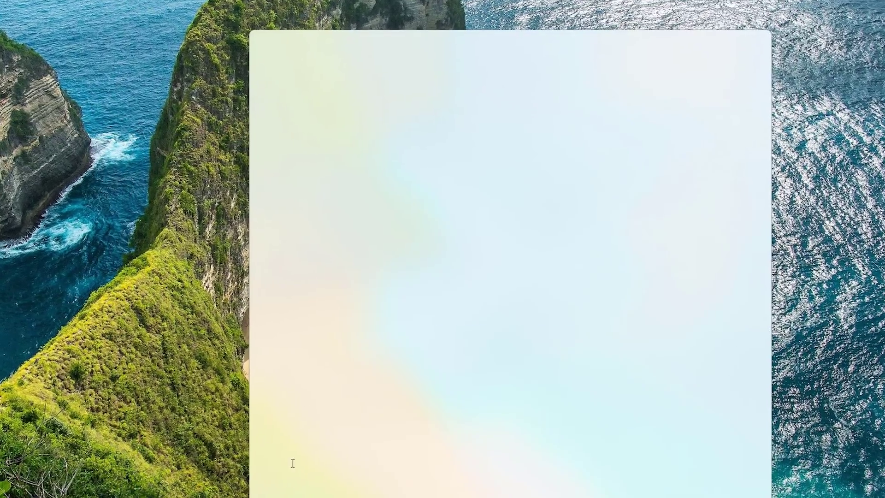
pyautogui.click(106, 433)
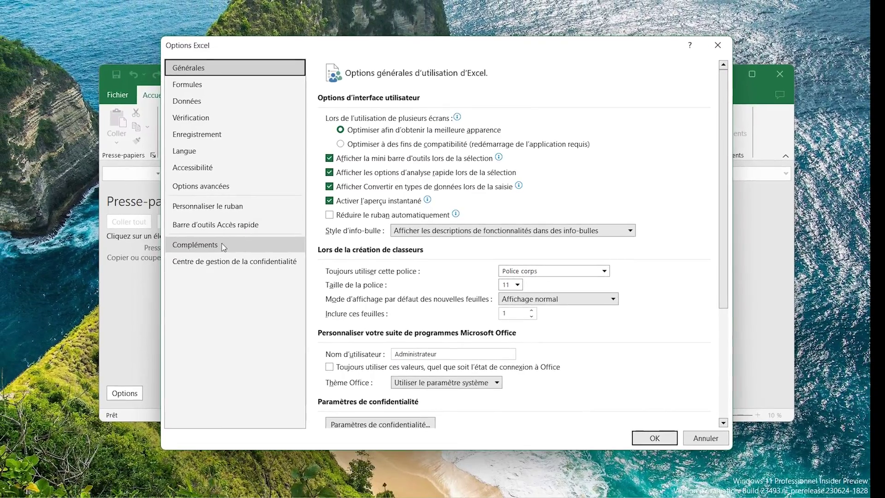
pyautogui.click(223, 246)
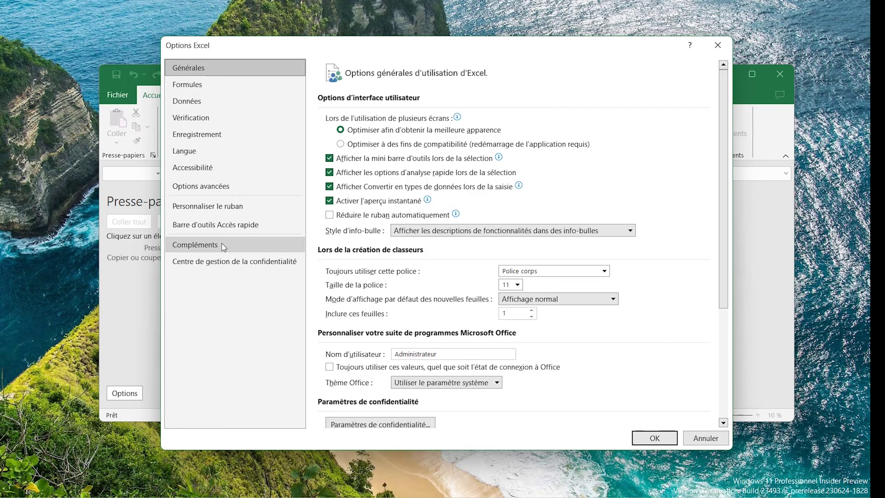
pyautogui.click(399, 415)
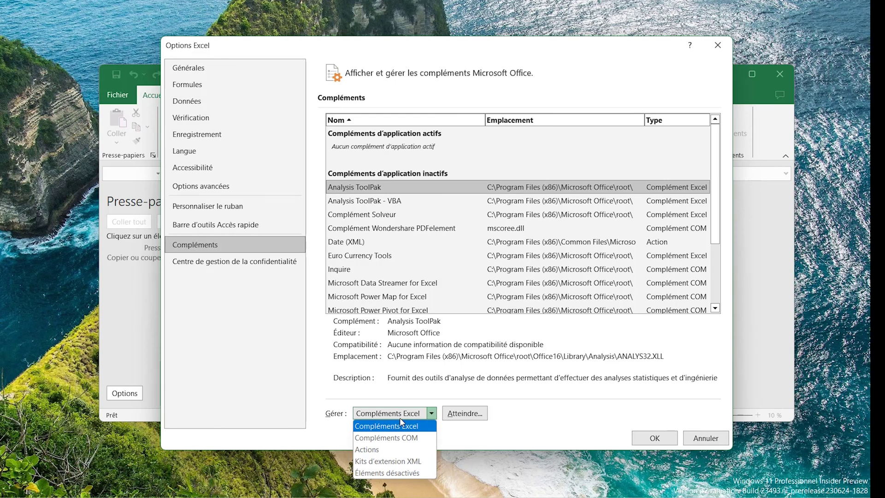
pyautogui.click(411, 441)
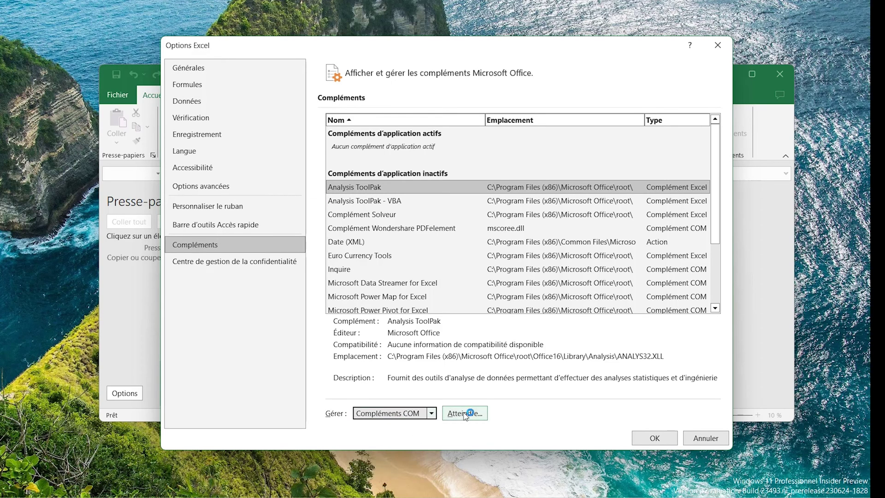
pyautogui.click(454, 416)
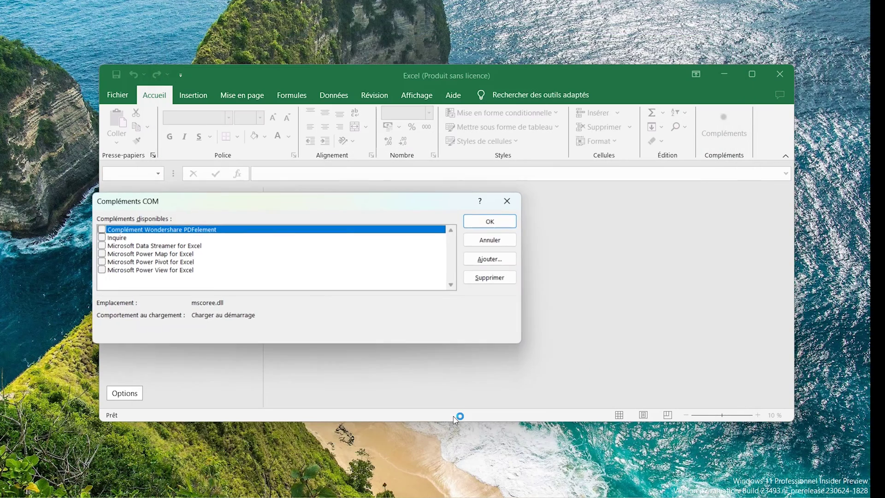
# Step: Enable the Microsoft Data Streamer, Power Map and Power Pivot COM add-ins, disable all three again and accept the add-in selection
pyautogui.click(97, 246)
pyautogui.click(97, 253)
pyautogui.click(97, 262)
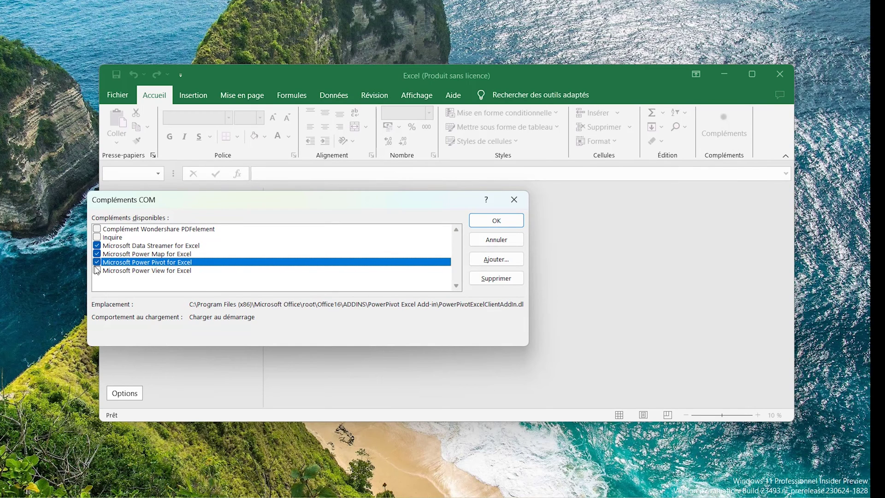
pyautogui.click(97, 261)
pyautogui.click(97, 254)
pyautogui.click(97, 245)
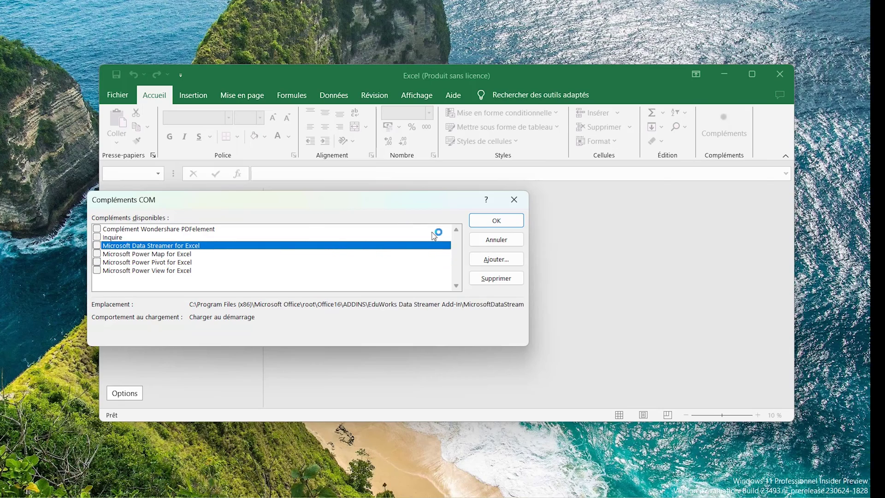
pyautogui.click(507, 221)
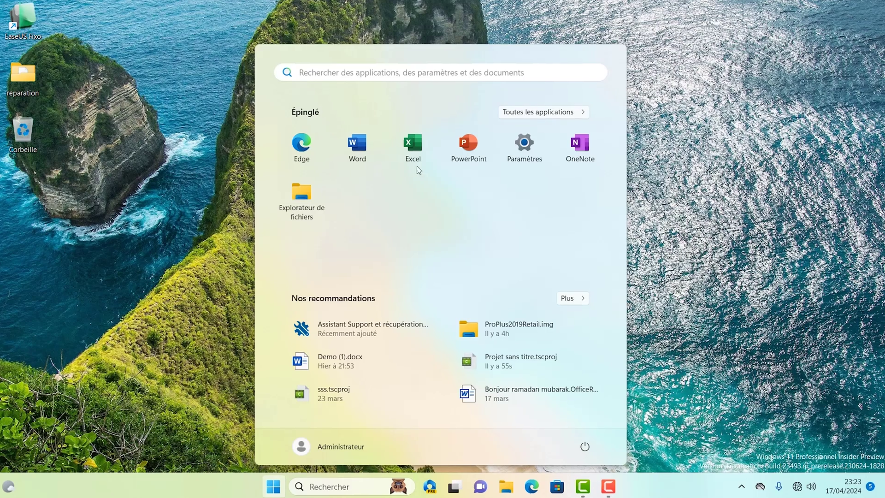
# Step: Start Excel with a blank workbook and look at the conditional formatting options, including the one for clearing rules
pyautogui.click(416, 159)
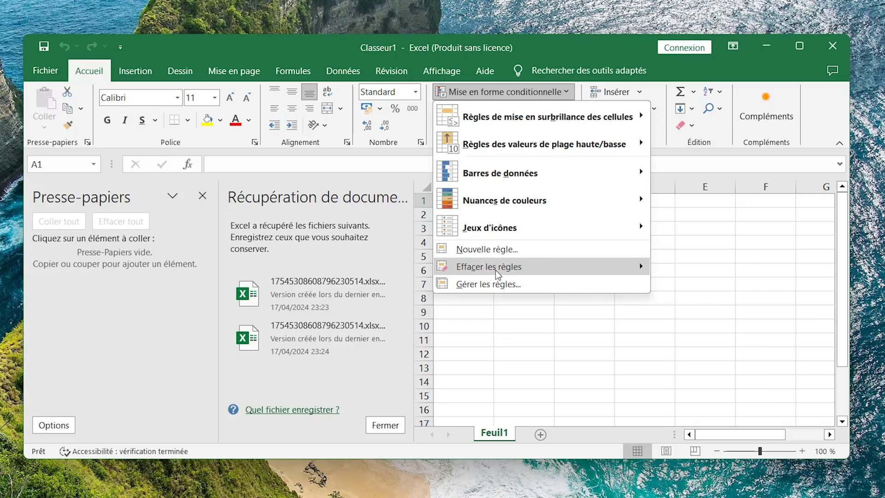
pyautogui.moveTo(498, 273)
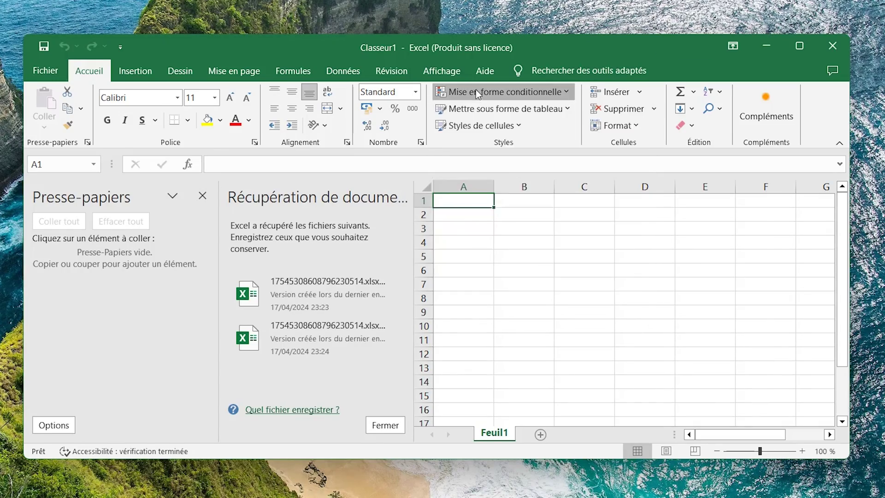
pyautogui.click(505, 92)
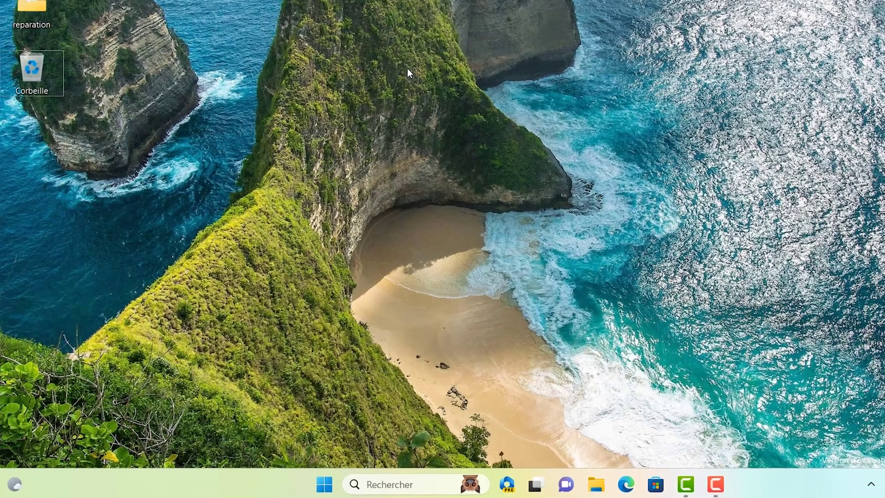
# Step: Start Excel in safe mode by running the command Excel.exe /safe
pyautogui.press('super+r')
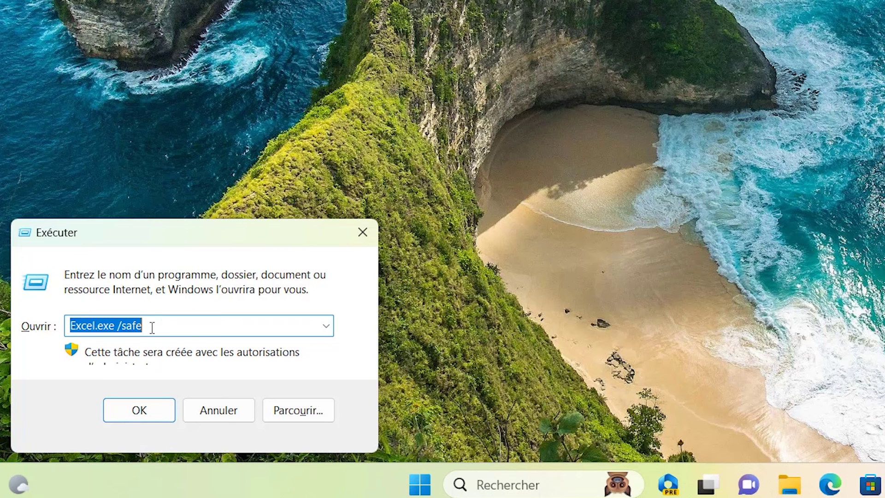
pyautogui.click(152, 408)
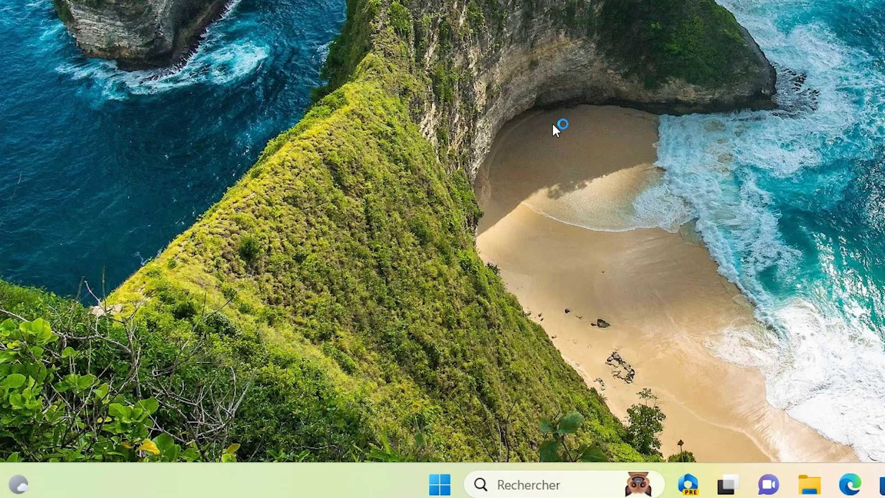